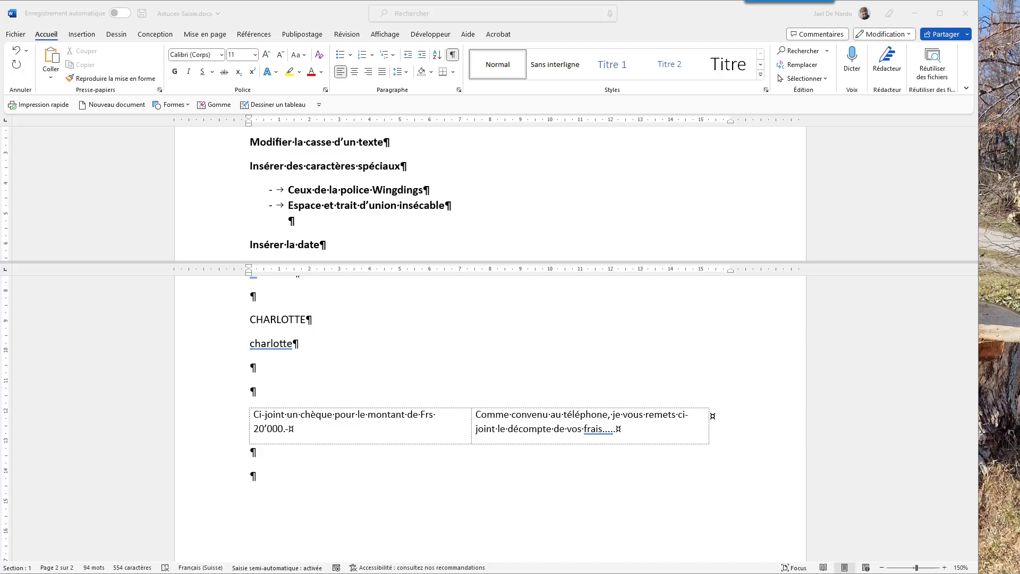
Step: Convert the uppercase word two paragraphs below the blank line above the table to lowercase with the Change Case option "minuscules"
double_click(277, 319)
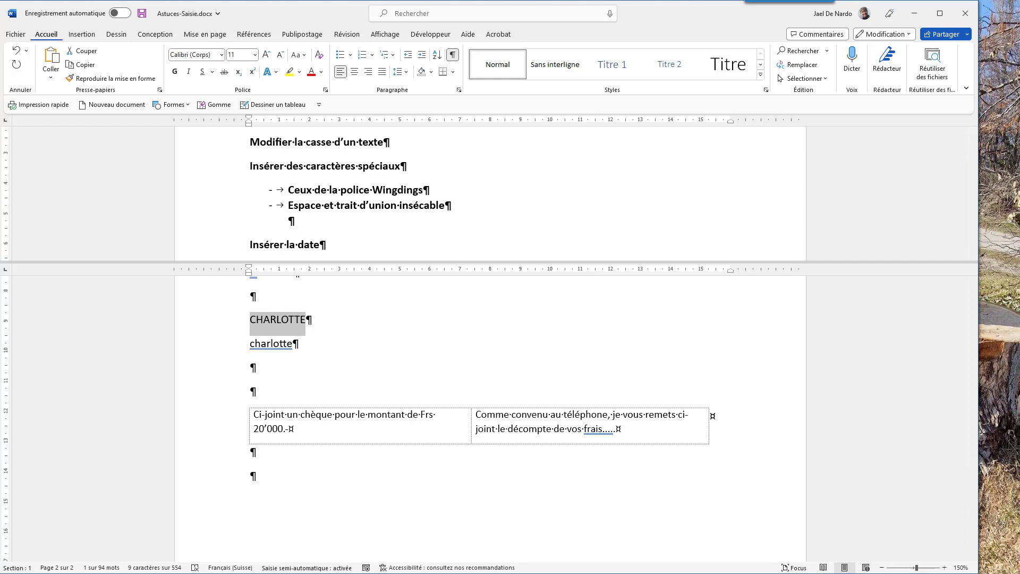
left_click(45, 34)
key("ctrl")
key("ctrl")
left_click(298, 55)
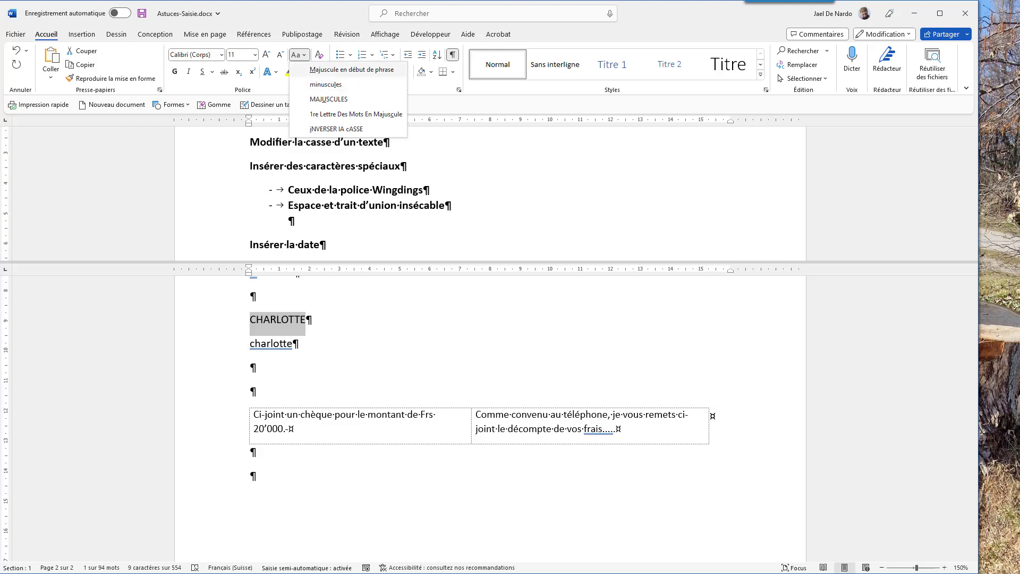
key("Down")
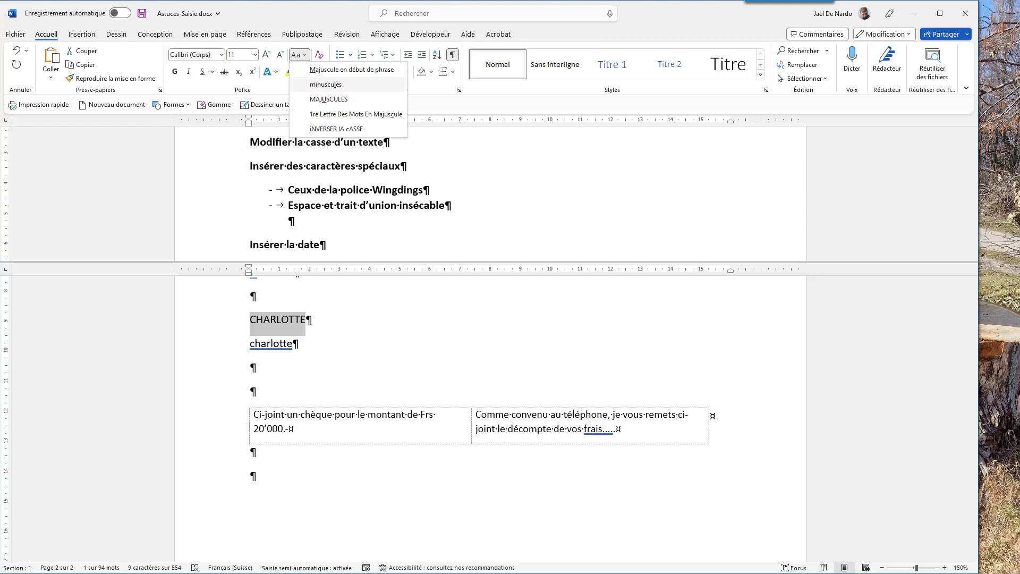
key("Return")
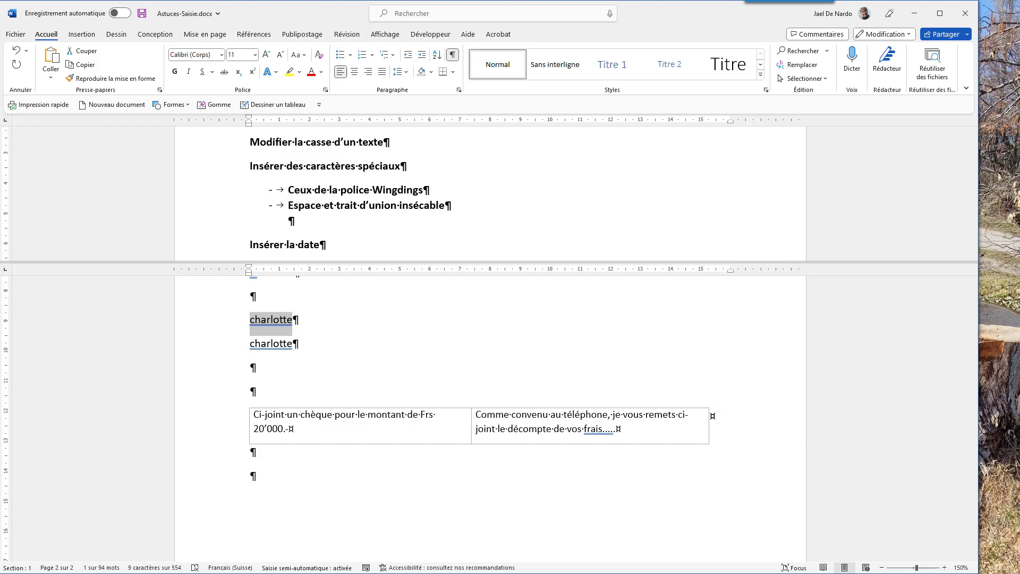
Step: Cycle the selected word's case to uppercase and back to lowercase
key("shift+F3")
key("shift+F3")
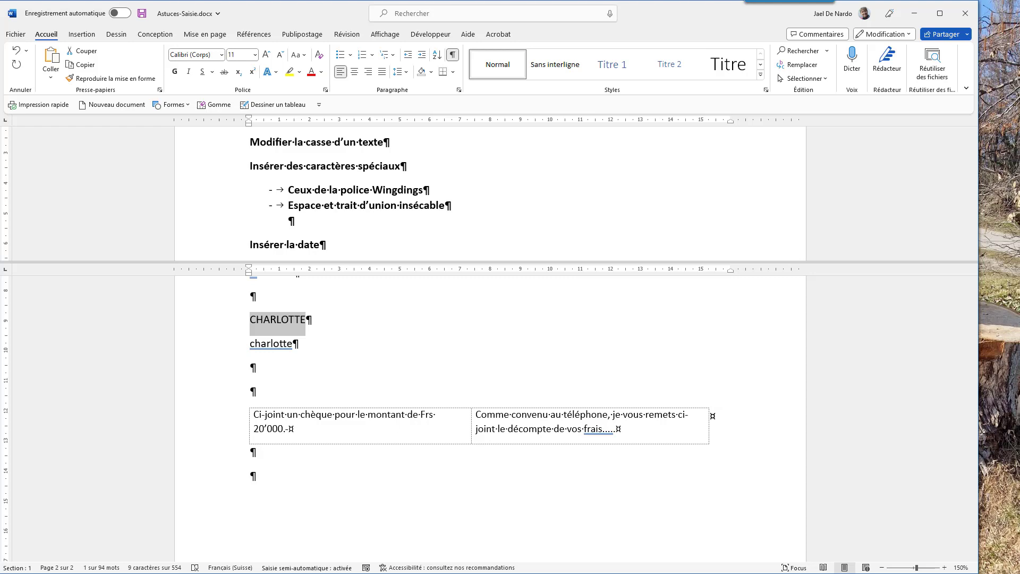
key("shift+F3")
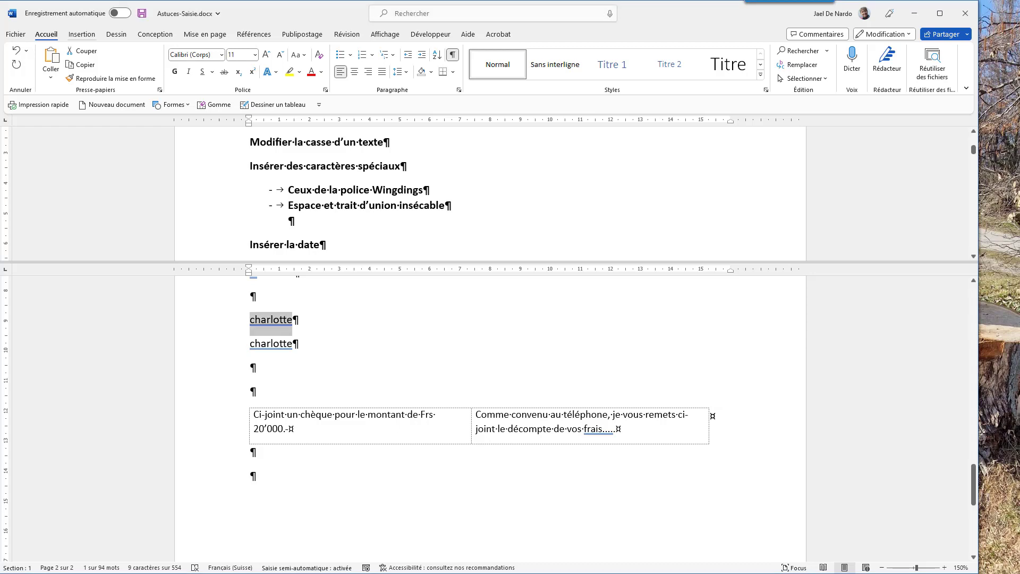
Step: Open the full symbol collection for insertion and choose the Wingdings font
left_click(81, 34)
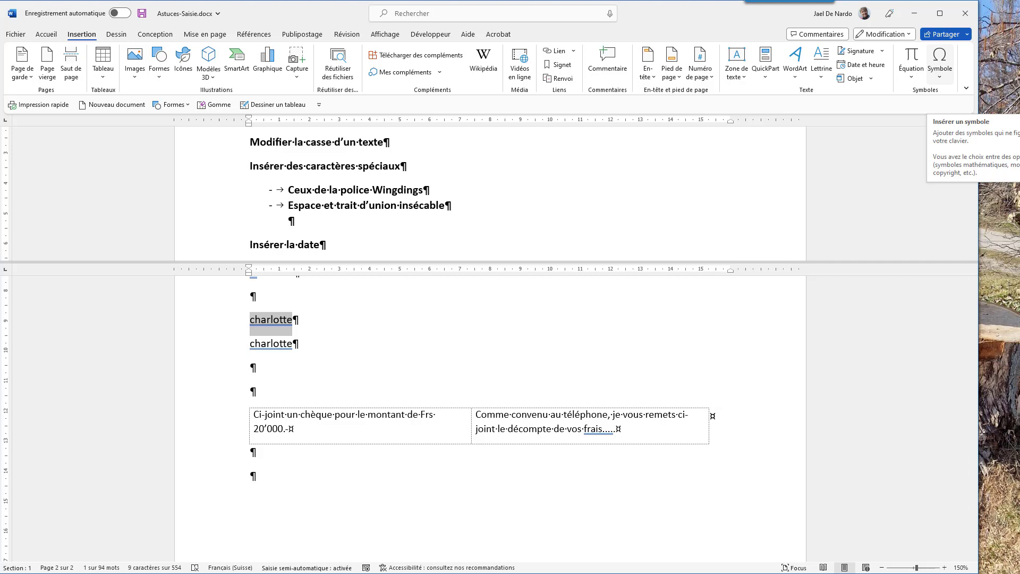
left_click(939, 61)
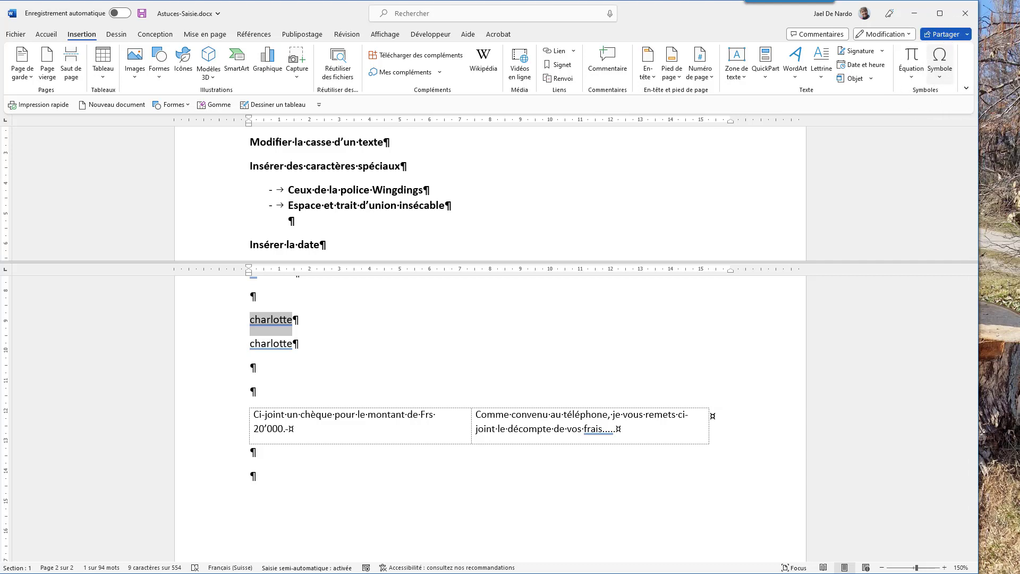
left_click(939, 61)
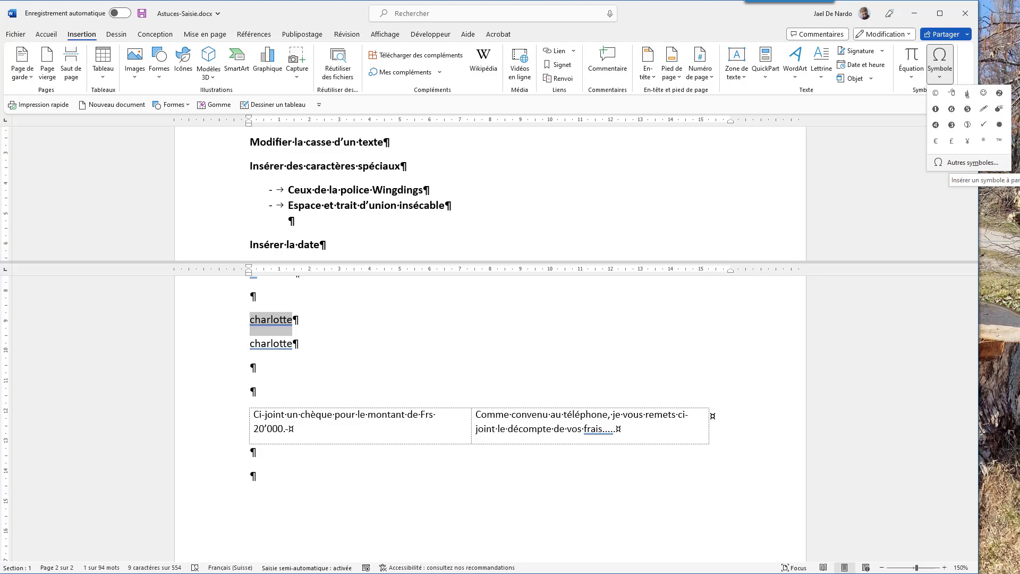
left_click(964, 162)
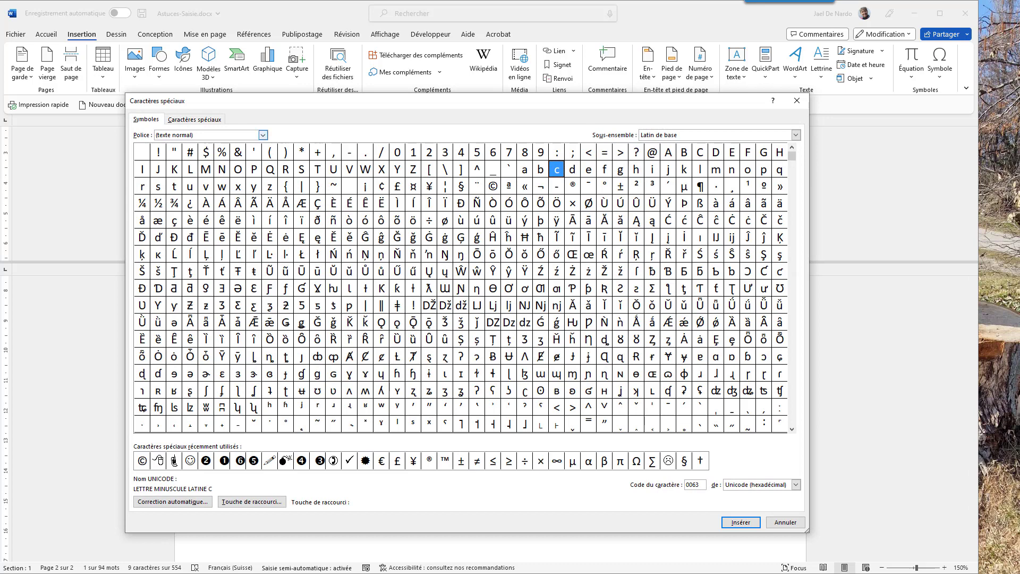
left_click(262, 134)
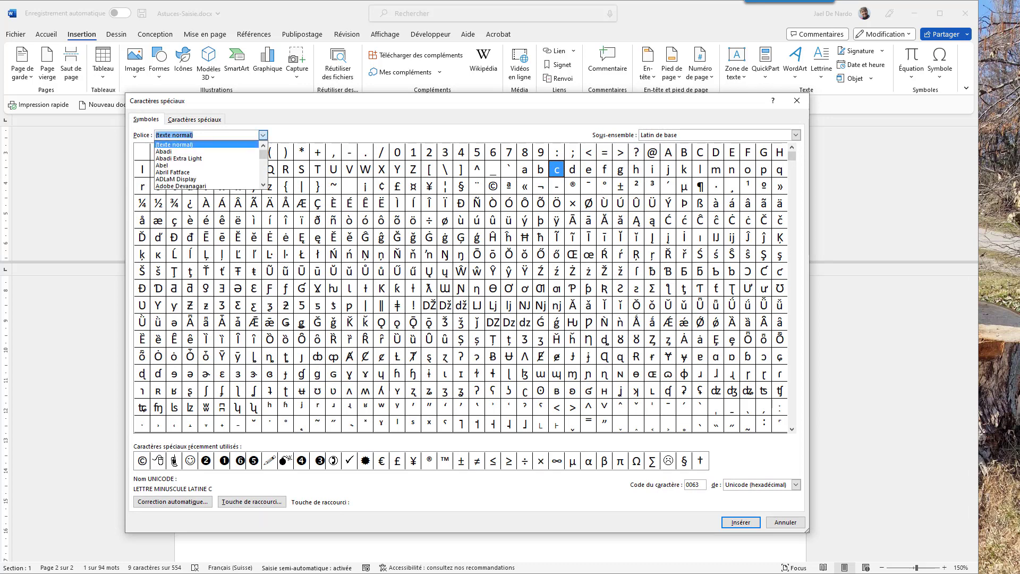
scroll(207, 165, "down", 20)
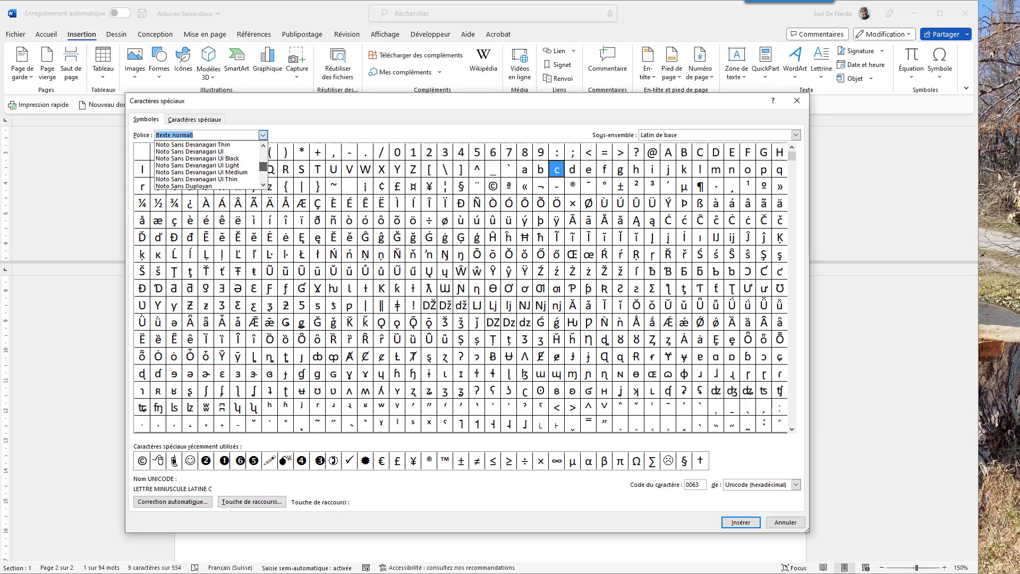
scroll(207, 165, "down", 15)
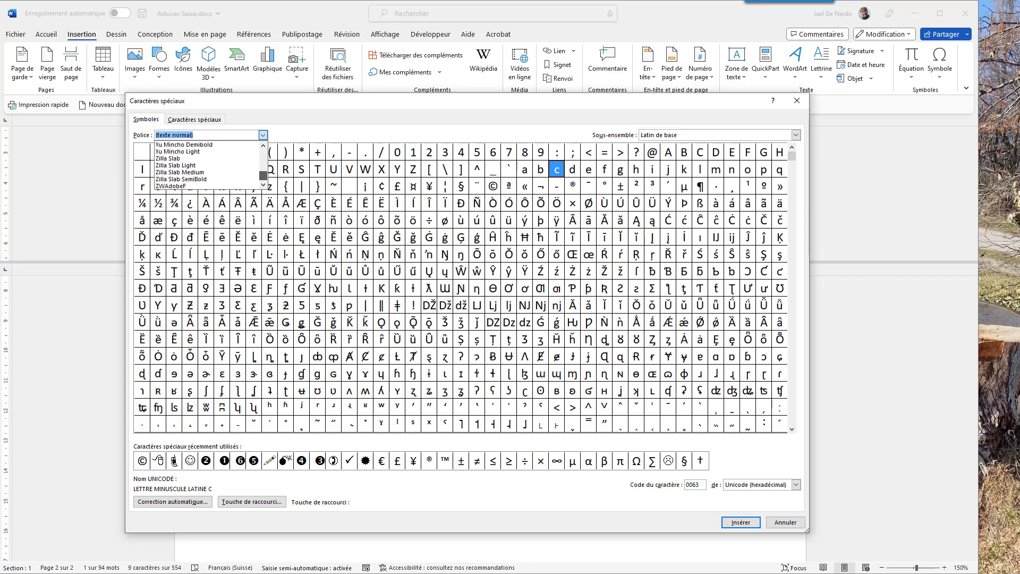
left_click(263, 145)
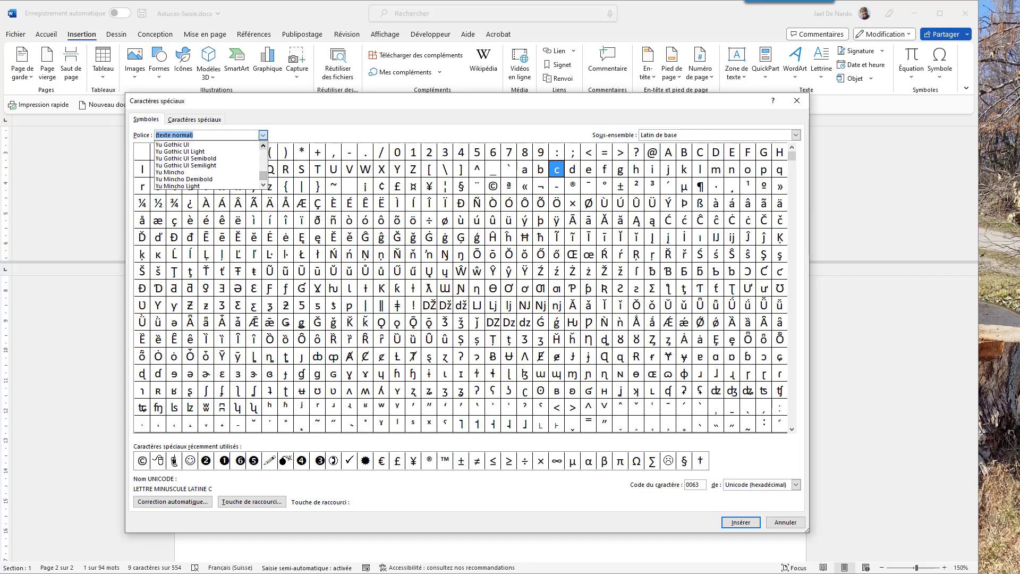
scroll(207, 165, "up", 5)
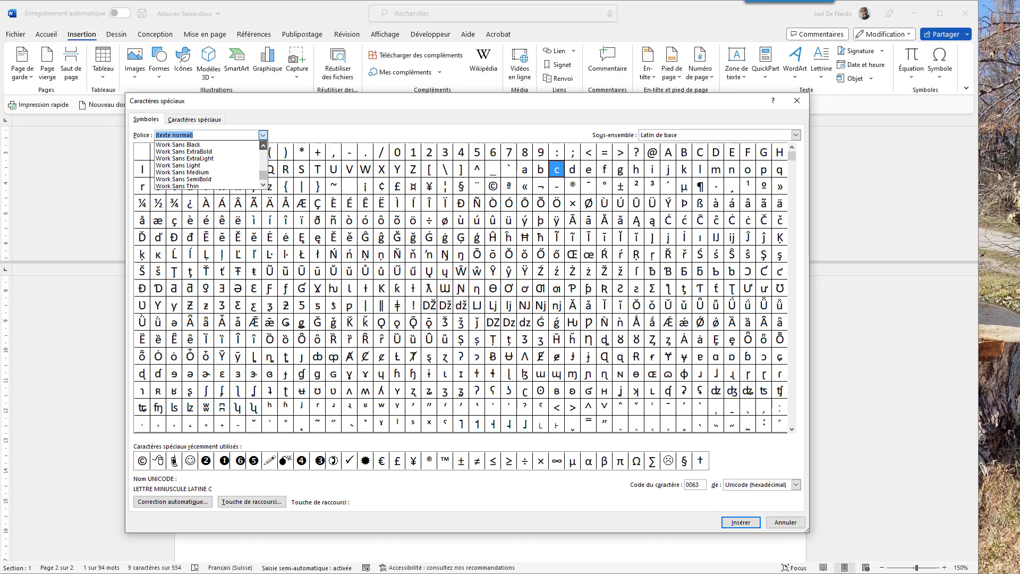
scroll(208, 164, "up", 2)
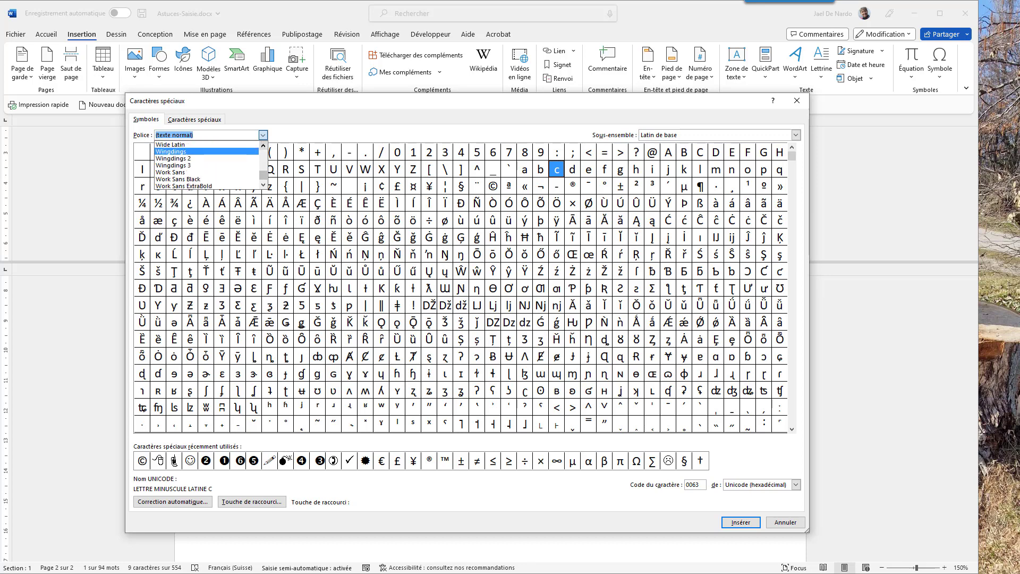
left_click(171, 152)
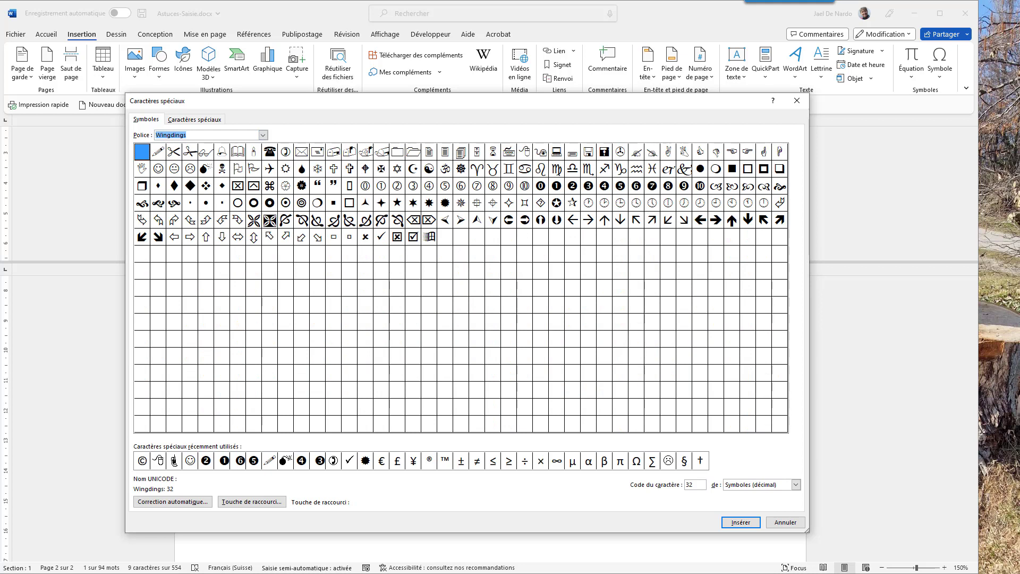
Step: Replace the selected word with the computer mouse symbol (Wingdings 56) from the recently used symbols and close the symbol dialog
left_click(158, 461)
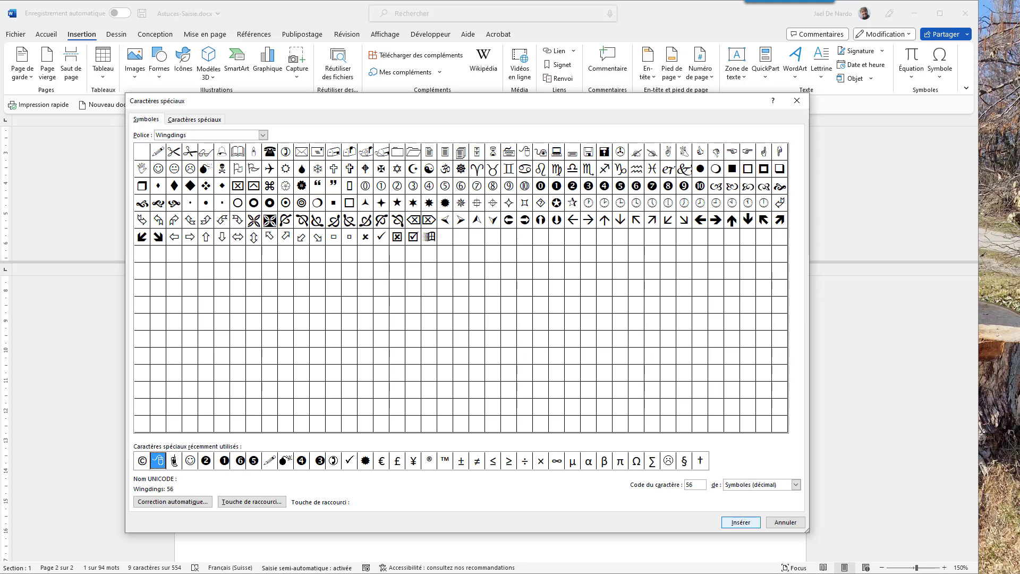
key("Return")
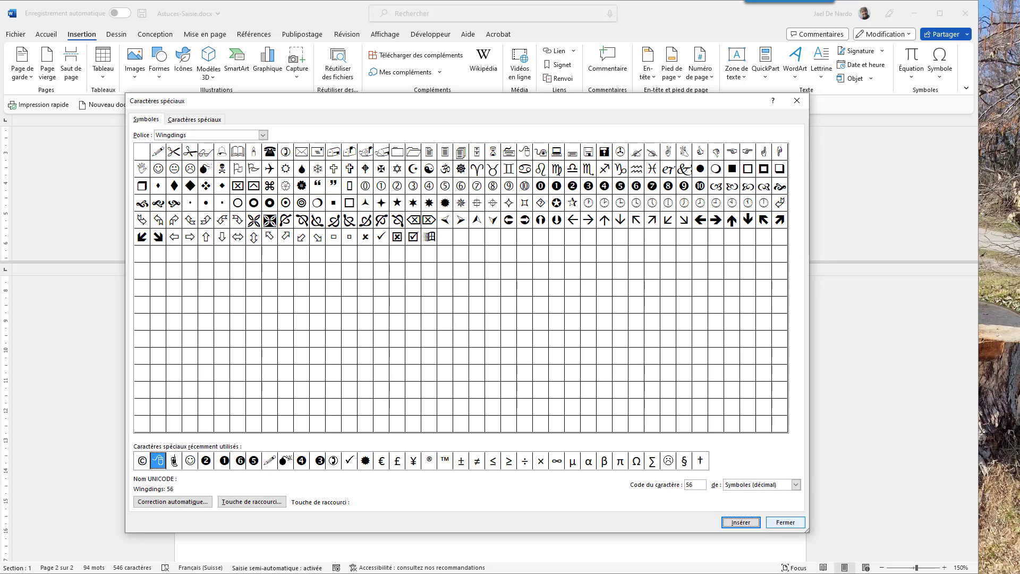
left_click(785, 522)
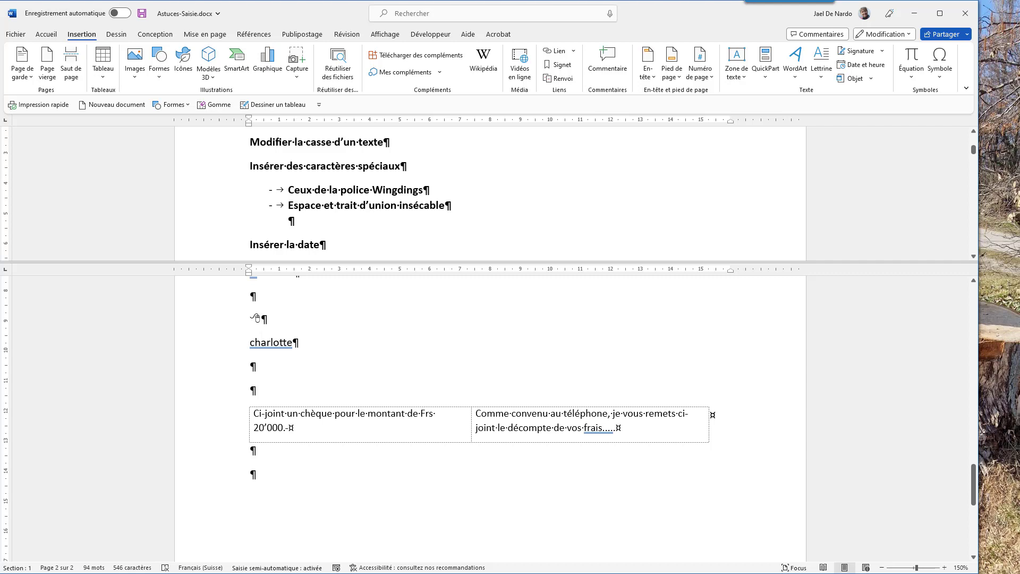
Step: Enlarge the inserted mouse symbol to font size 18 and deselect it
key("shift+Left")
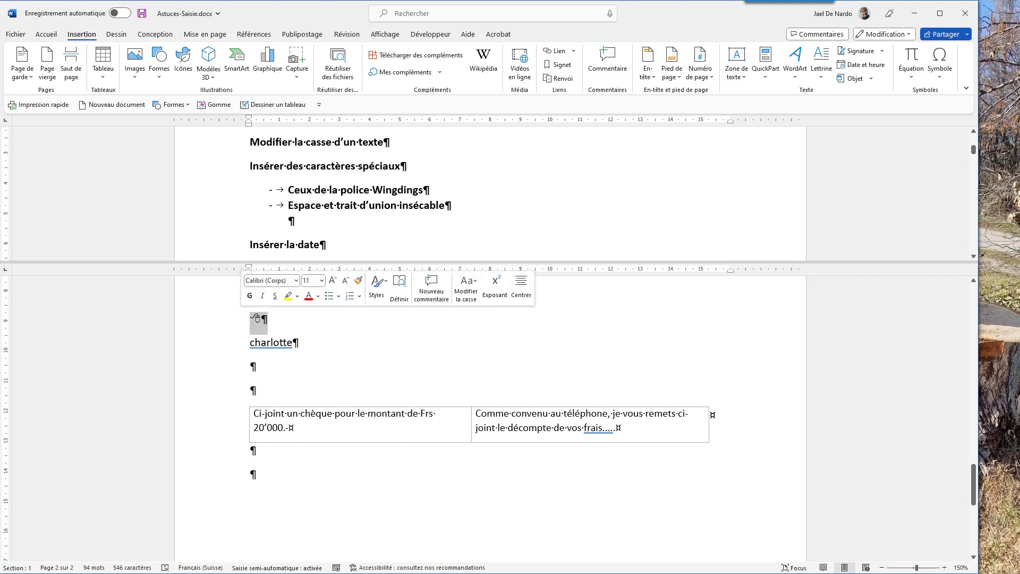
key("alt+h")
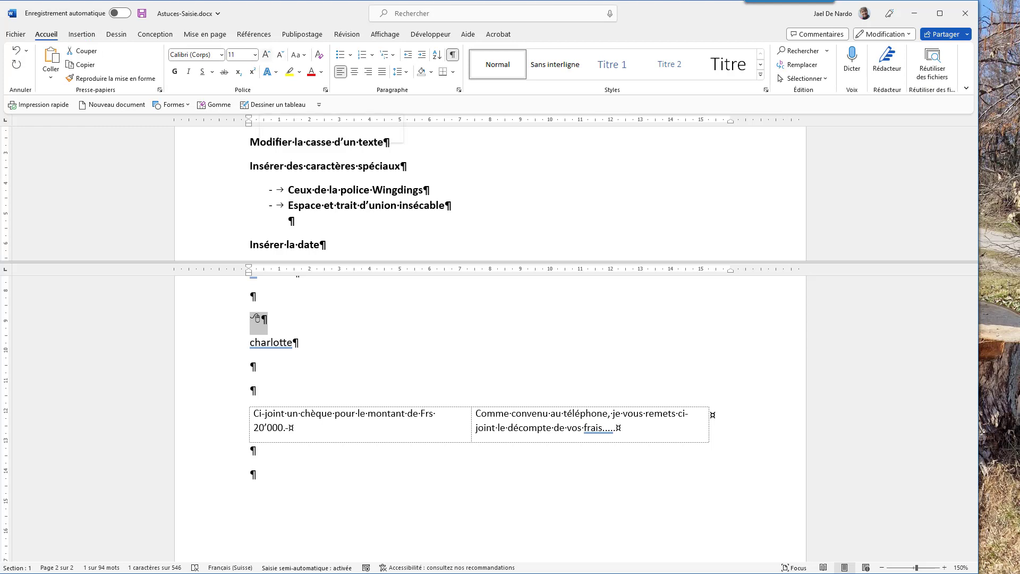
key("ctrl+shift+period")
key("ctrl+shift+period")
key("ctrl+shift+period")
key("ctrl+shift+period")
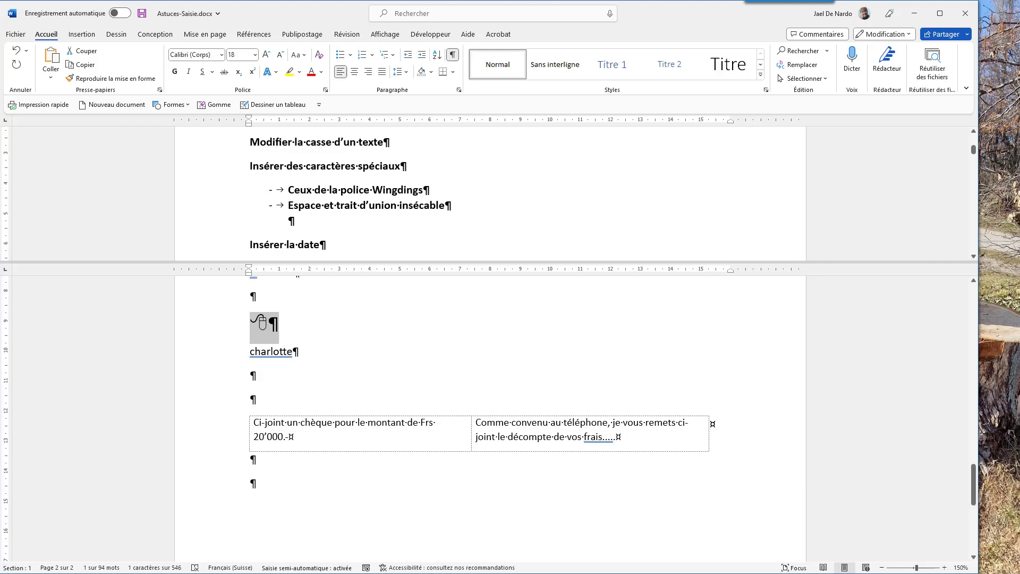
left_click(250, 375)
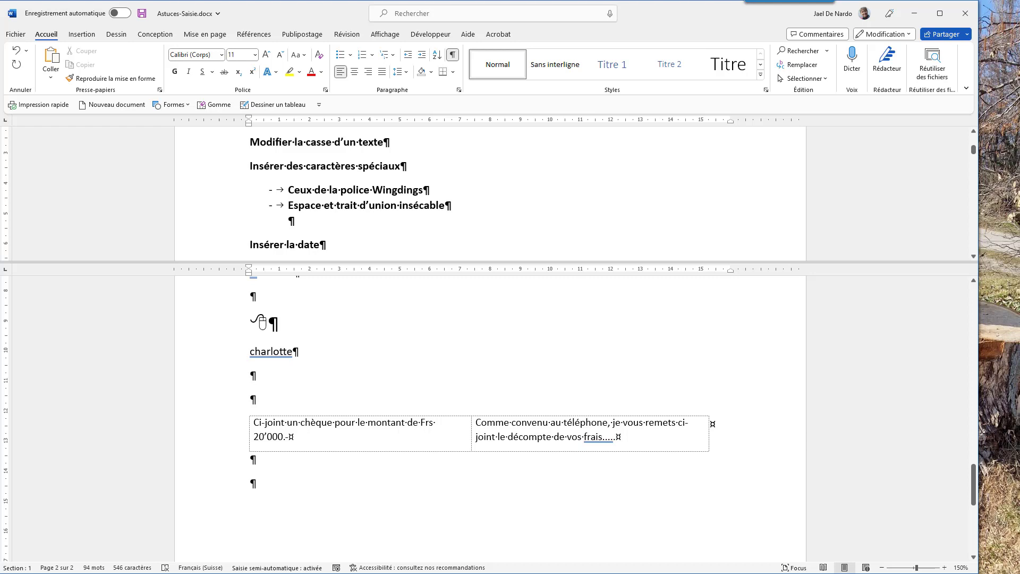
Step: Replace the ordinary space between "Frs" and "20'000" in the first table cell with the special character "Espace insécable"
scroll(478, 398, "down", 3)
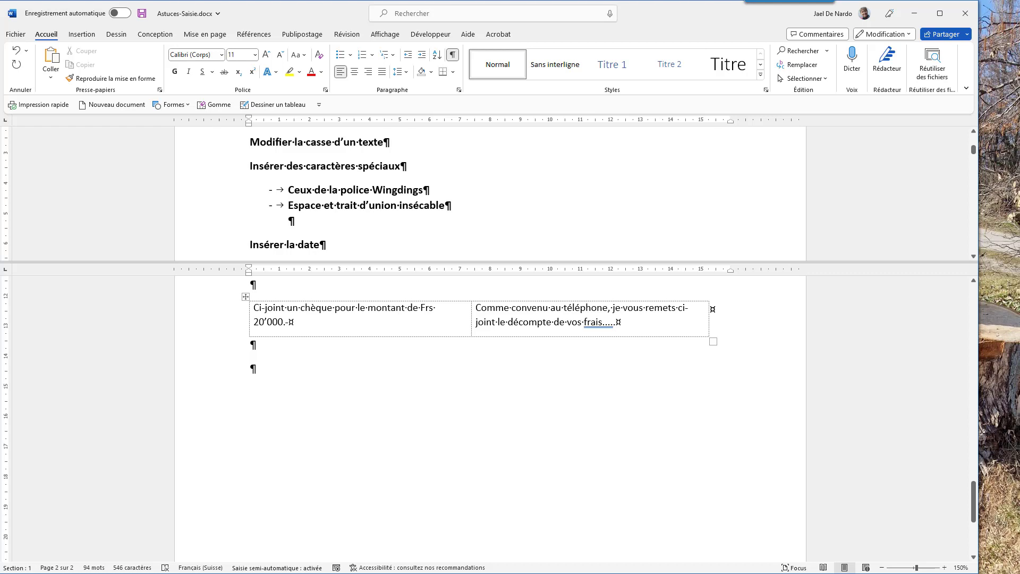
left_click_drag(431, 308, 436, 308)
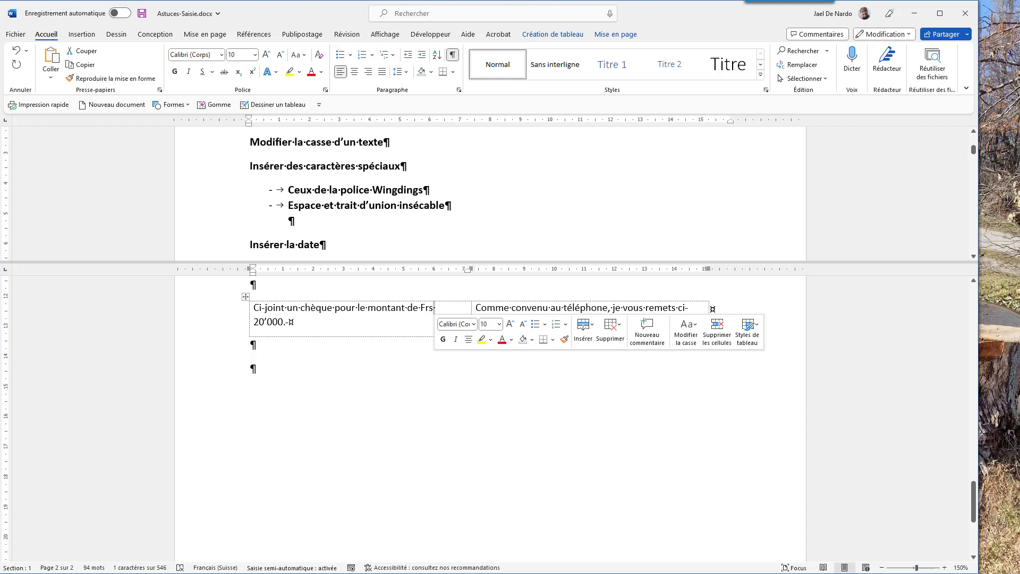
key("Delete")
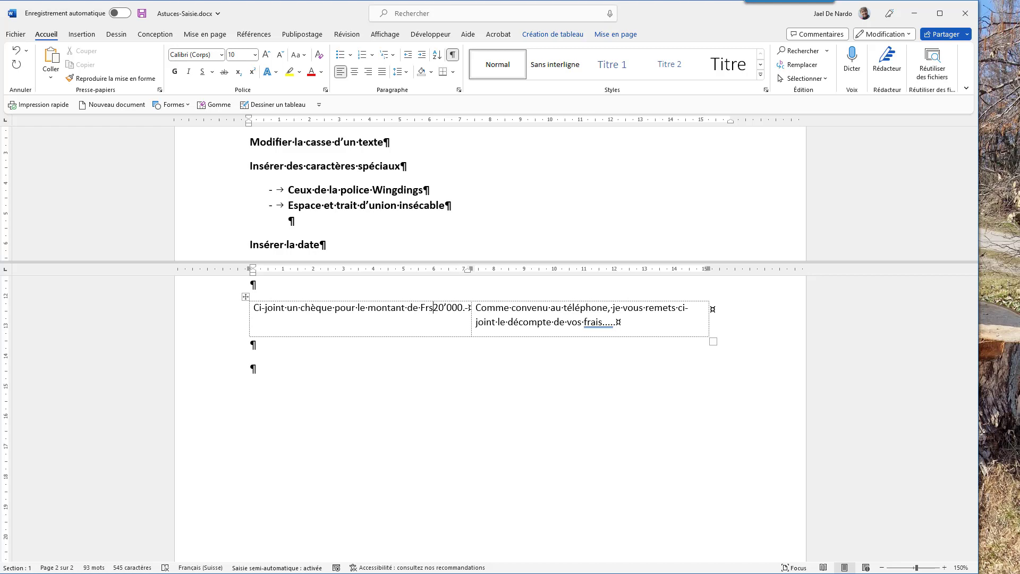
key("alt+n")
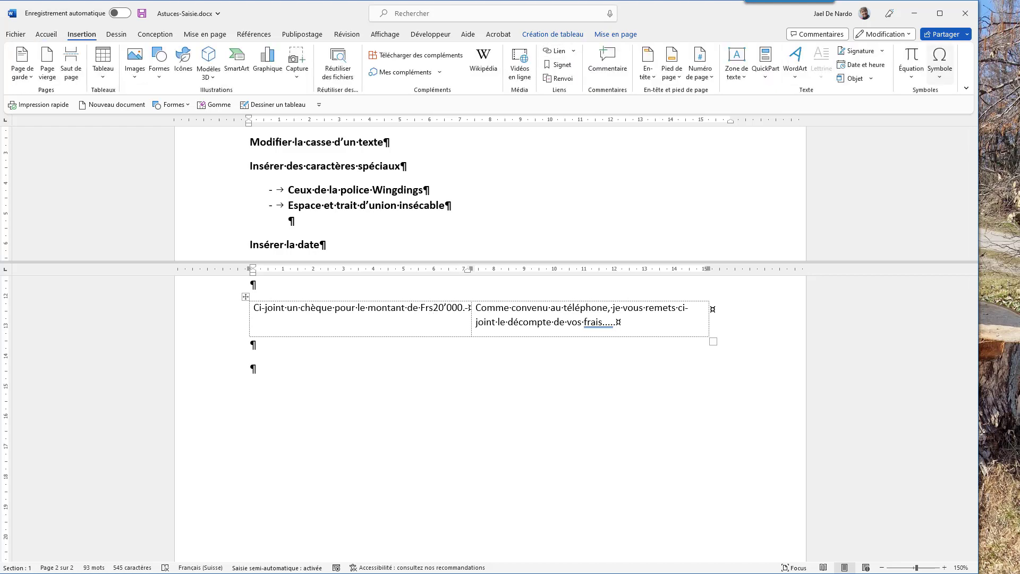
left_click(939, 63)
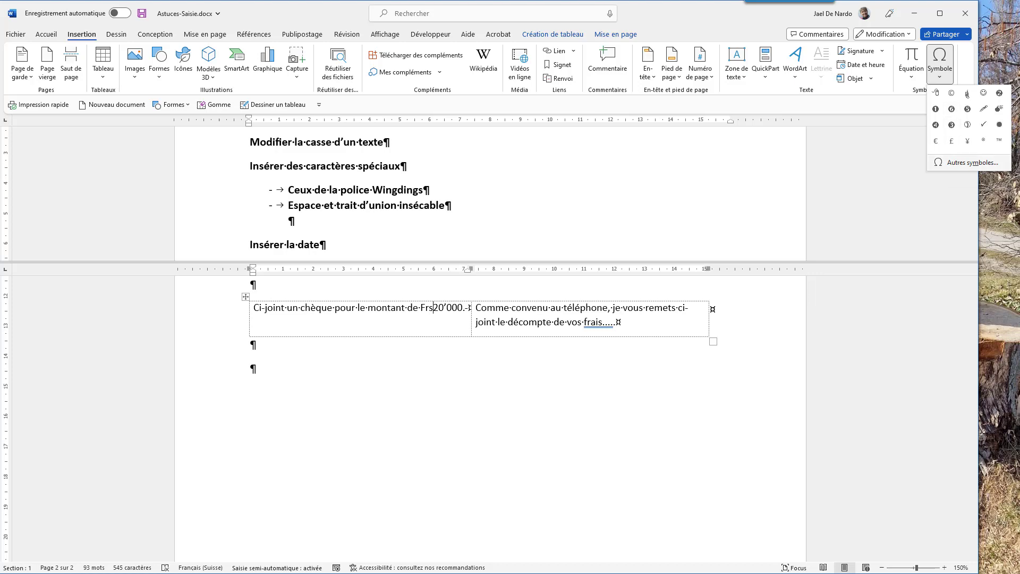
key("m")
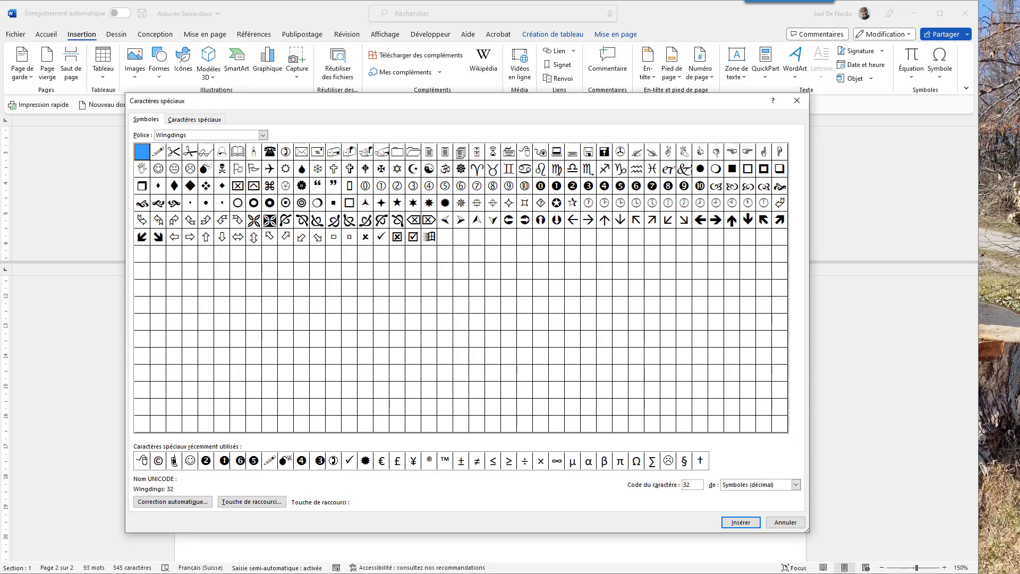
key("ctrl+Tab")
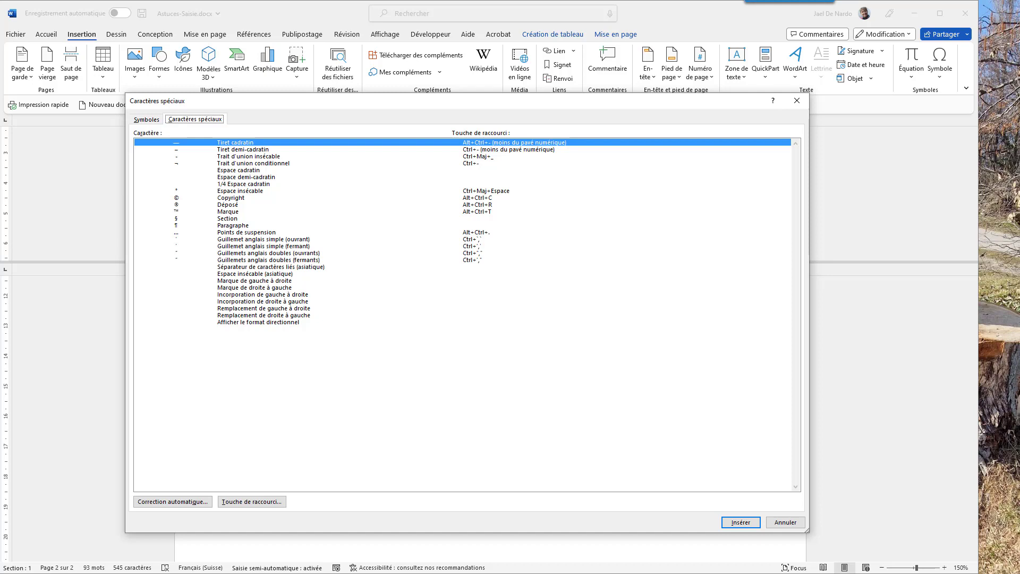
left_click(239, 191)
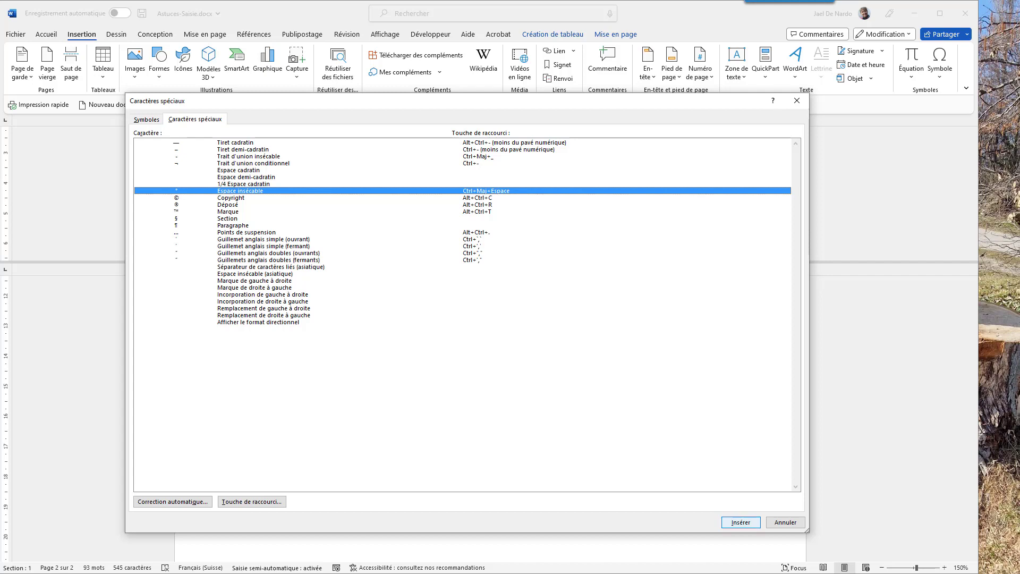
left_click(741, 522)
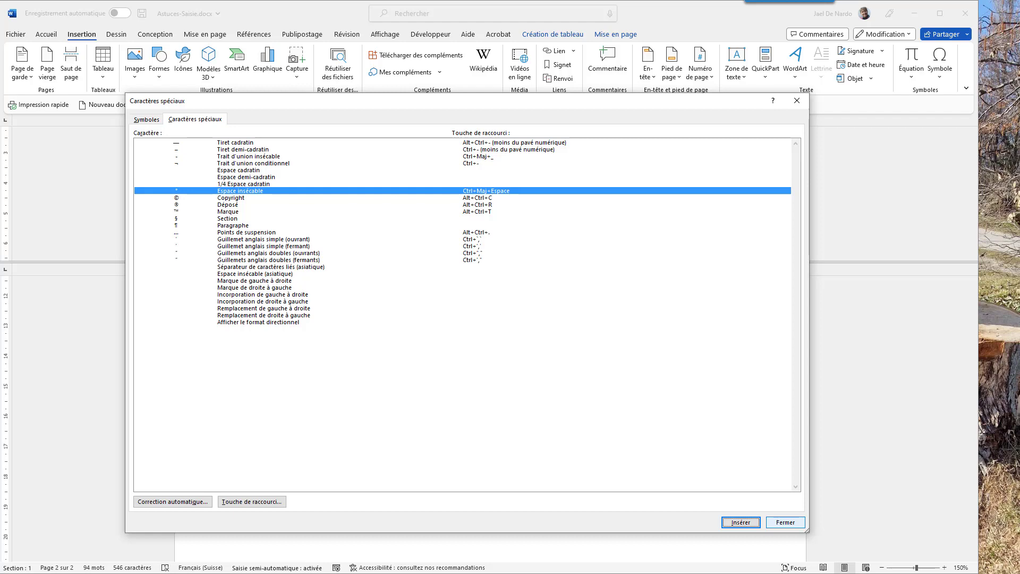
key("Escape")
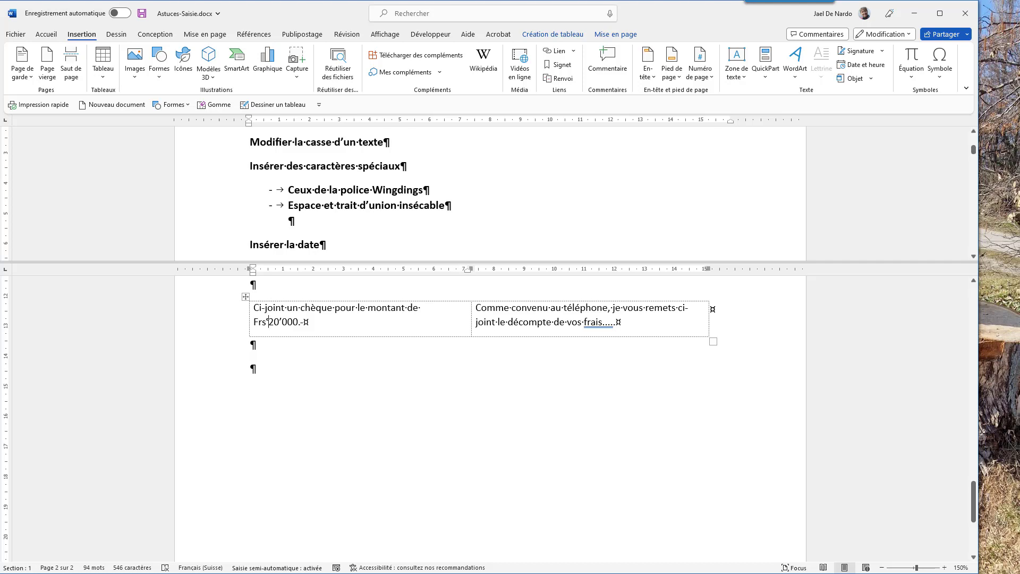
Step: Replace the ordinary hyphen in "ci-joint" in the second table cell with a non-breaking hyphen
left_click_drag(684, 307, 689, 308)
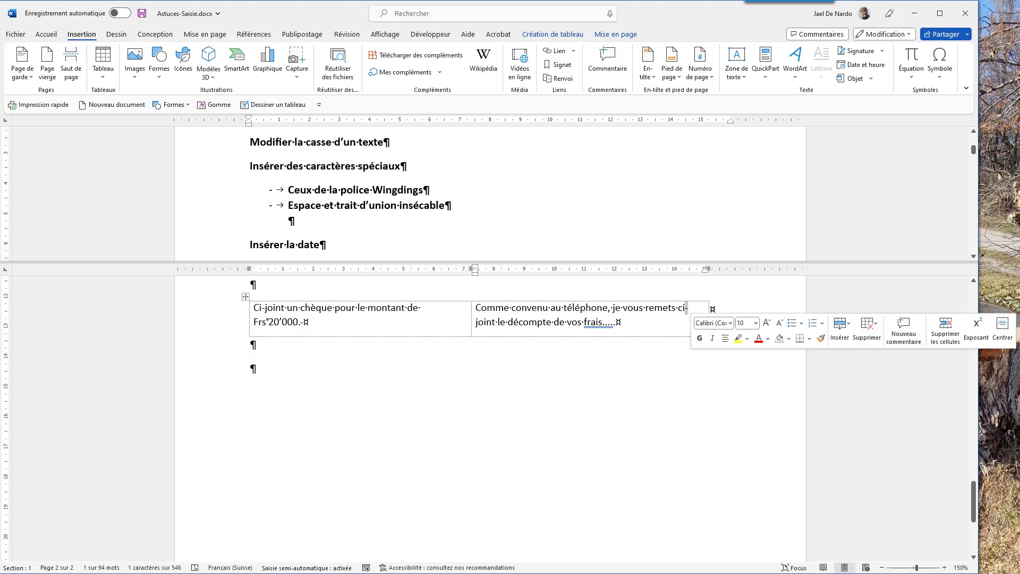
key("Delete")
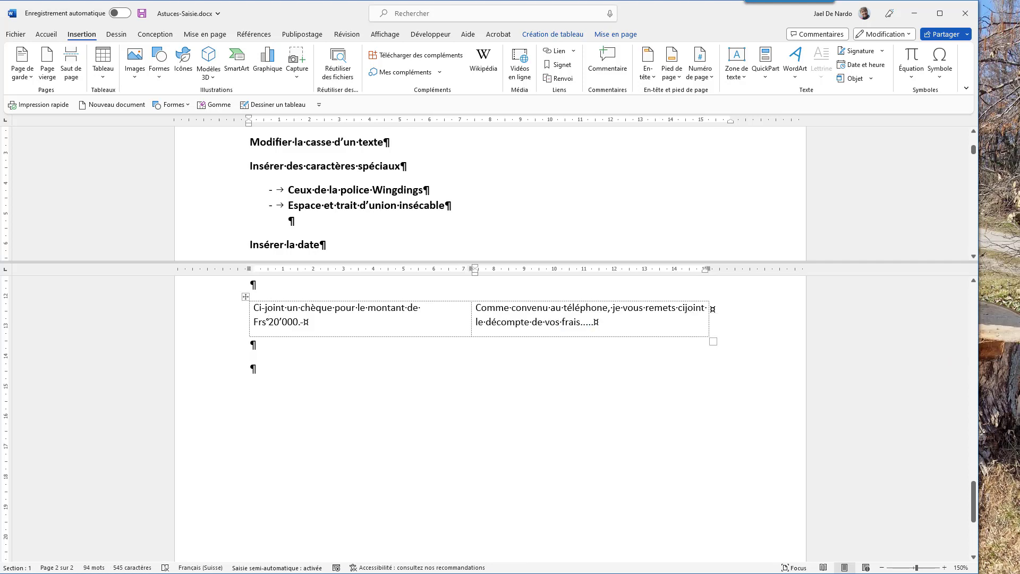
key("ctrl+shift+minus")
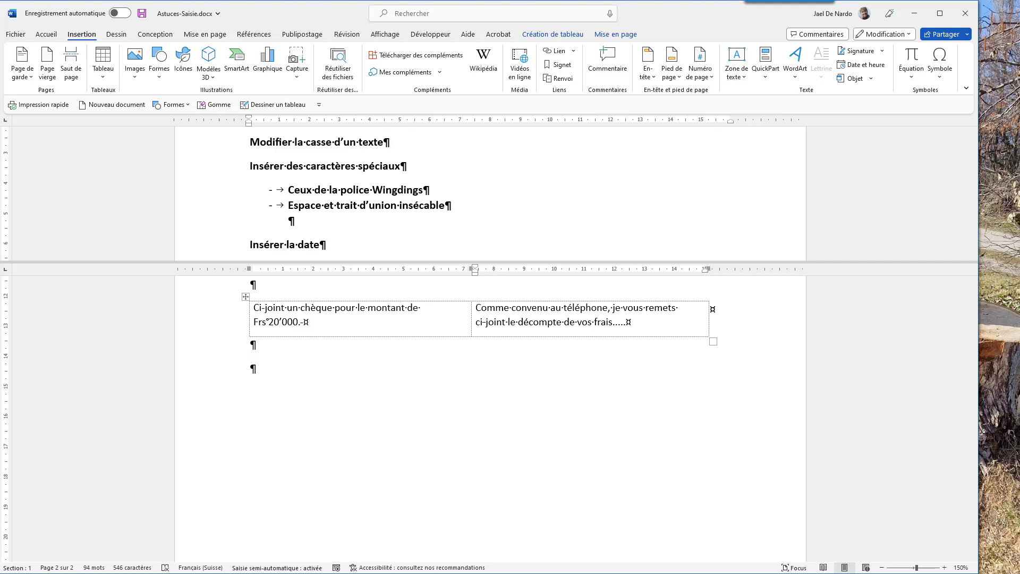
scroll(351, 196, "down", 1)
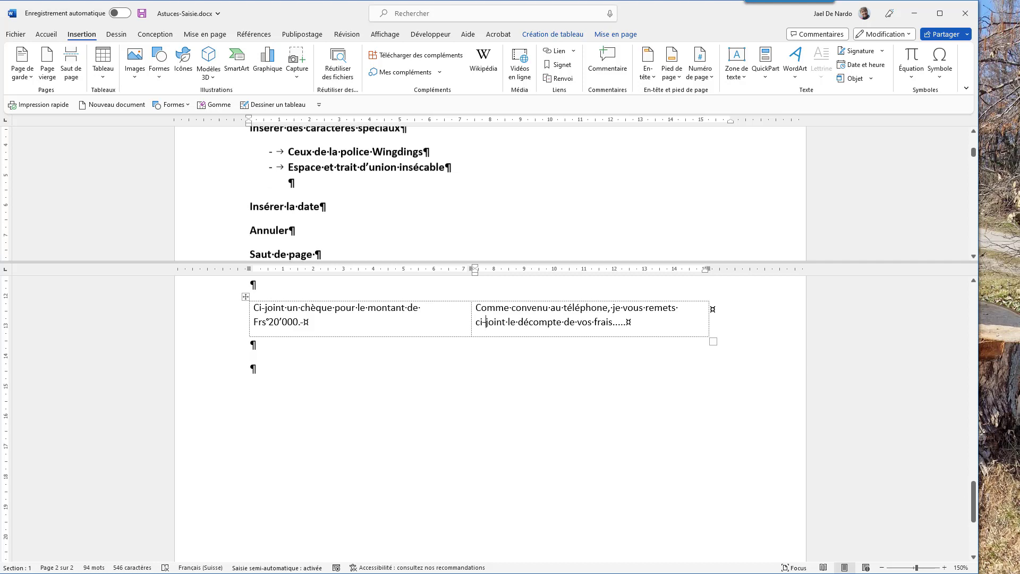
scroll(350, 197, "down", 1)
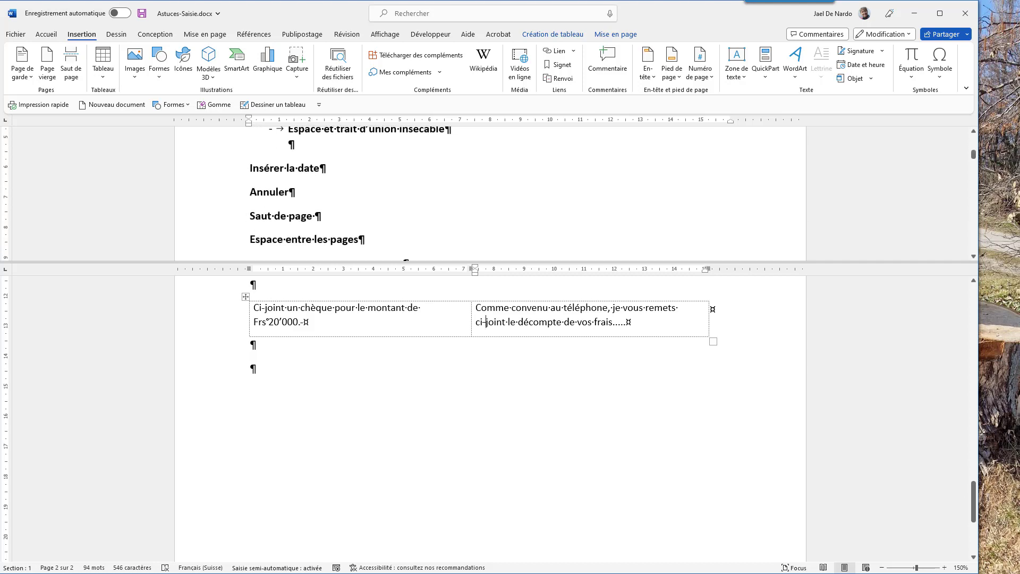